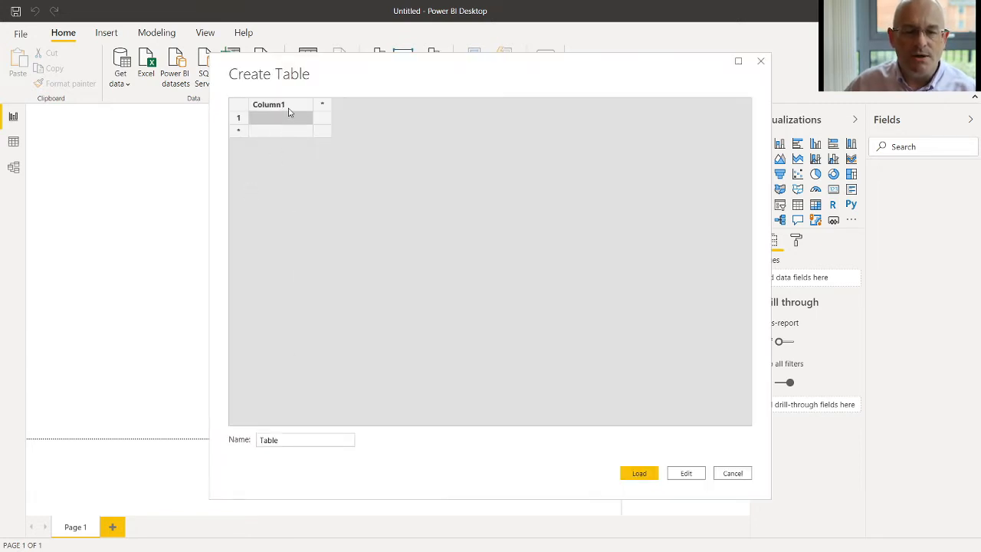
# Rename the first column of the new table to Label
pyautogui.click(289, 112)
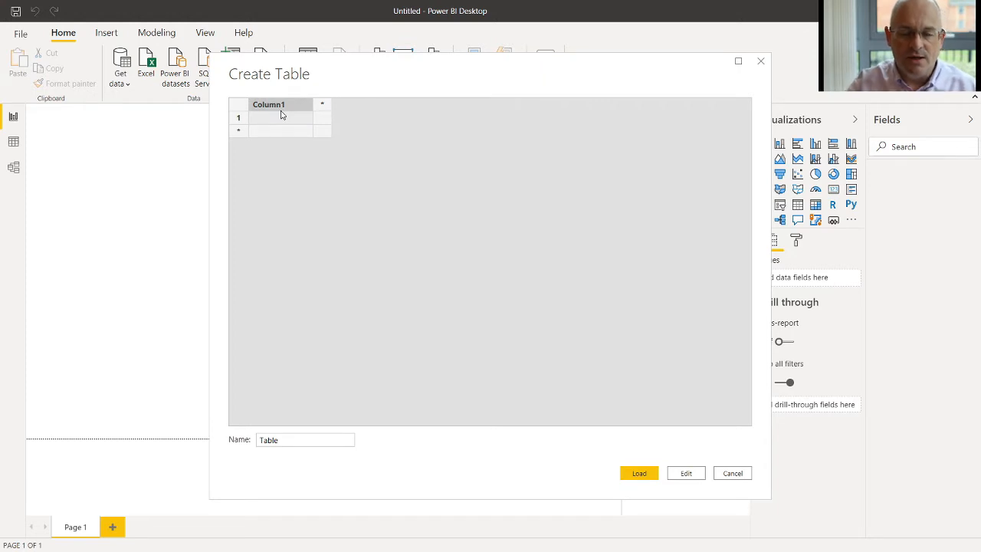
pyautogui.write('Label')
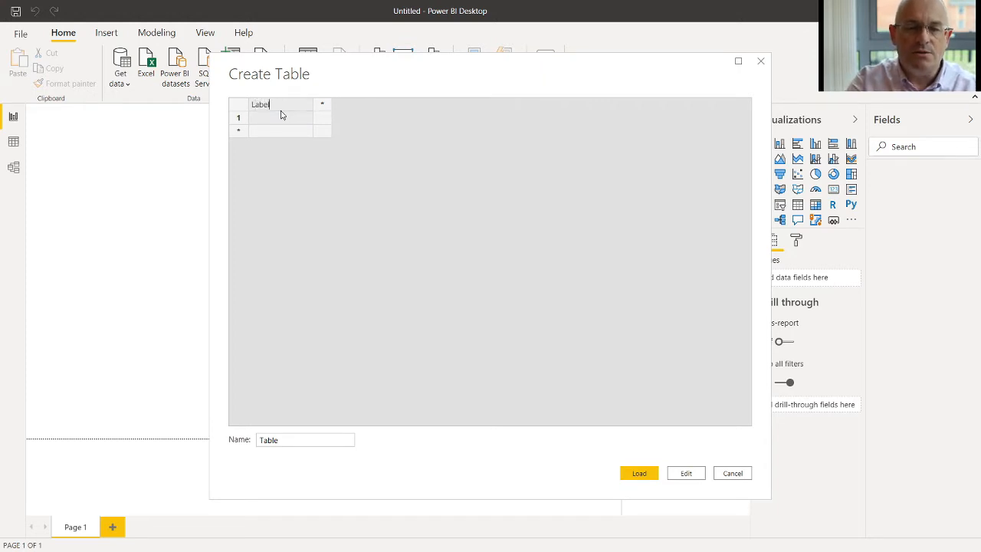
pyautogui.click(281, 117)
# Fill the first six rows of the Label column with A, b, c, d, e and f
pyautogui.doubleClick(281, 115)
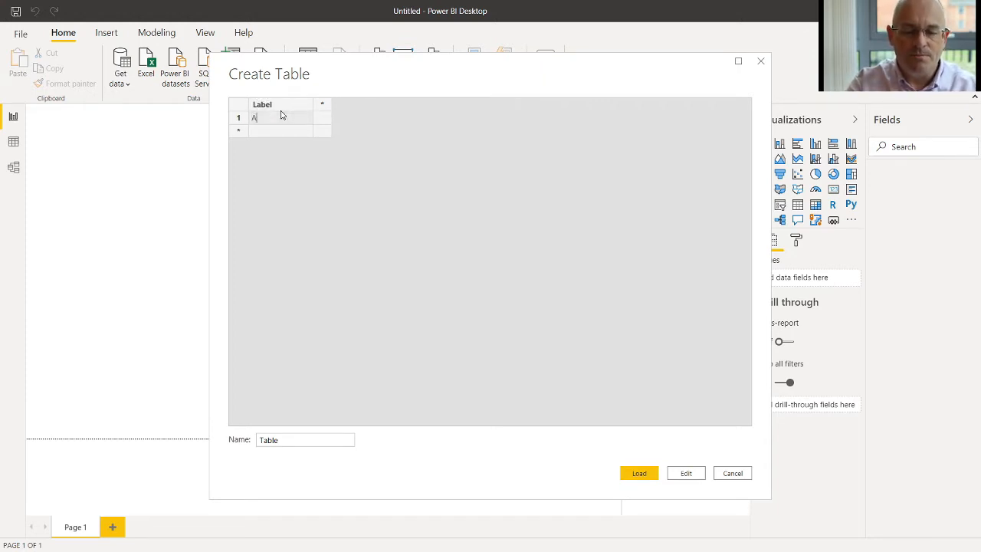
pyautogui.write('A')
pyautogui.press('Return')
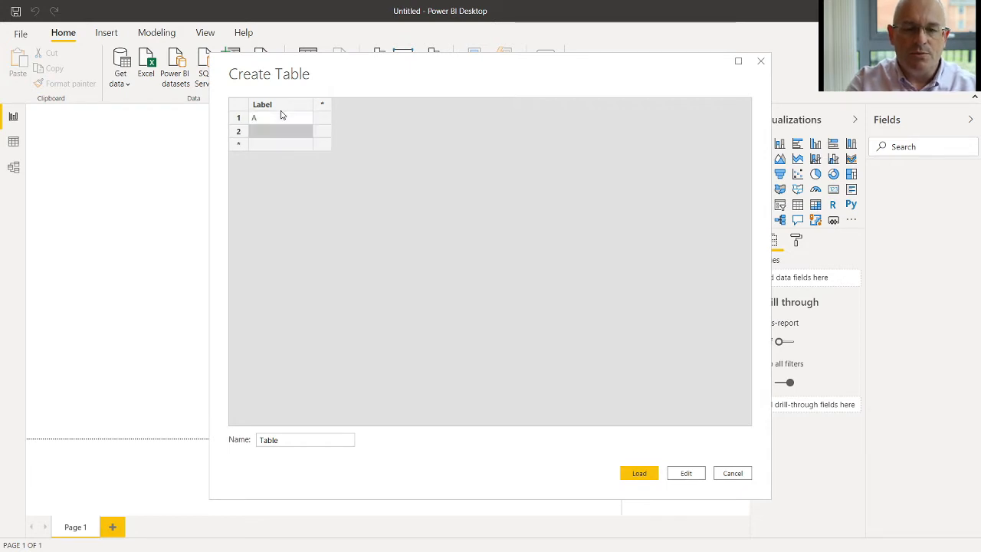
pyautogui.write('b')
pyautogui.press('Return')
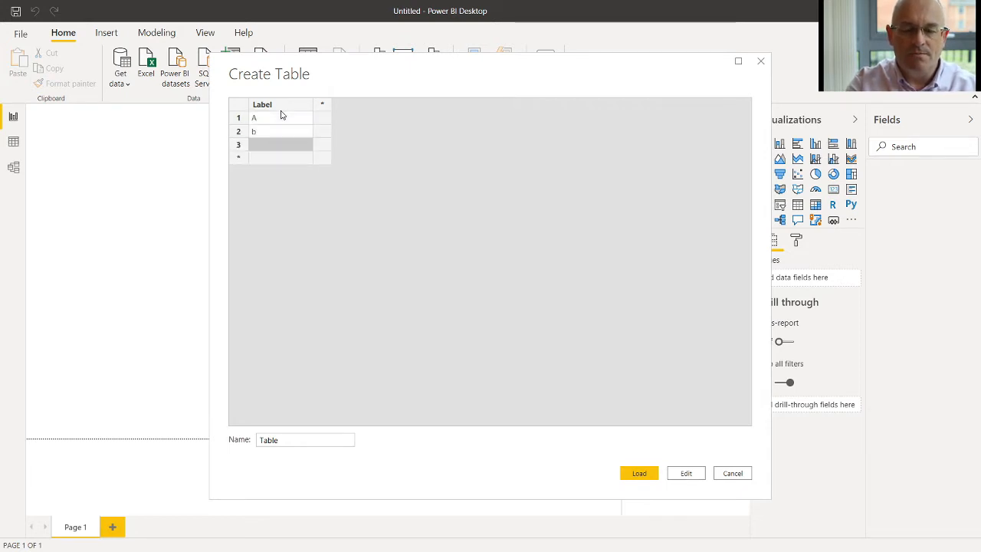
pyautogui.write('c')
pyautogui.press('Return')
pyautogui.write('d')
pyautogui.press('Return')
pyautogui.write('e')
pyautogui.press('Return')
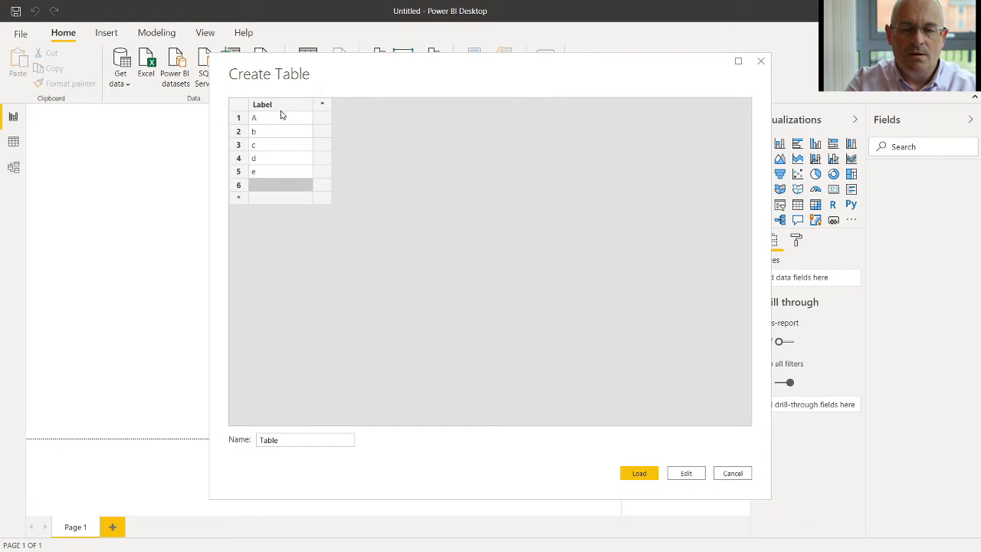
pyautogui.write('f')
pyautogui.press('Return')
# Change the first row's Label entry to a lowercase a
pyautogui.press('Up')
pyautogui.press('Up')
pyautogui.press('Up')
pyautogui.press('Up')
pyautogui.press('Up')
pyautogui.press('Up')
pyautogui.write('a')
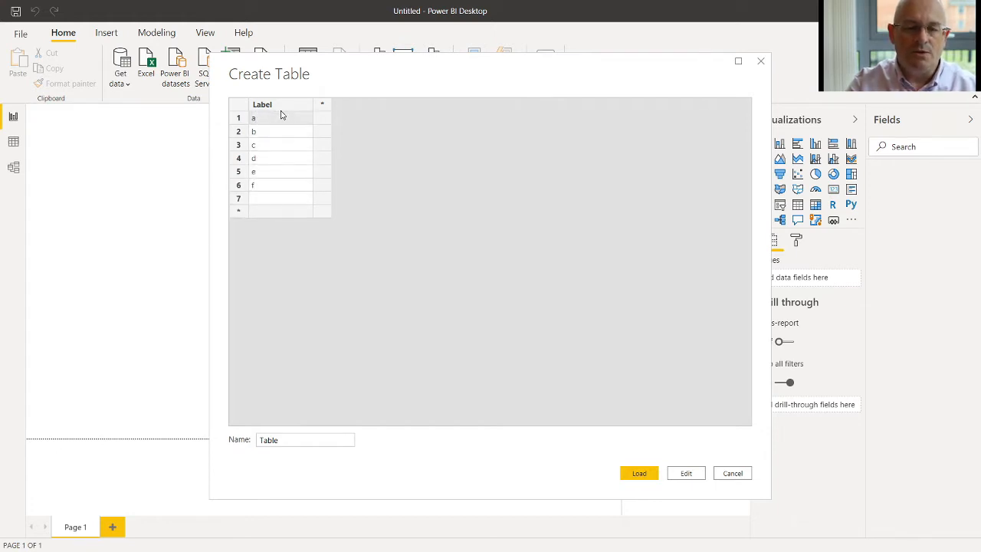
# Enter g in the seventh row of the Label column
pyautogui.press('Down')
pyautogui.press('Down')
pyautogui.press('Down')
pyautogui.press('Down')
pyautogui.press('Down')
pyautogui.press('Down')
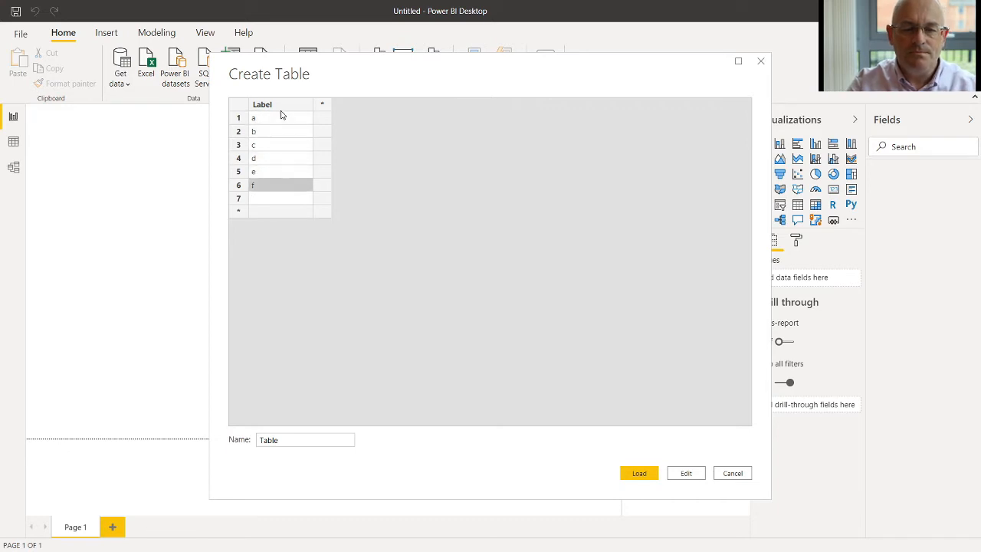
pyautogui.write('g')
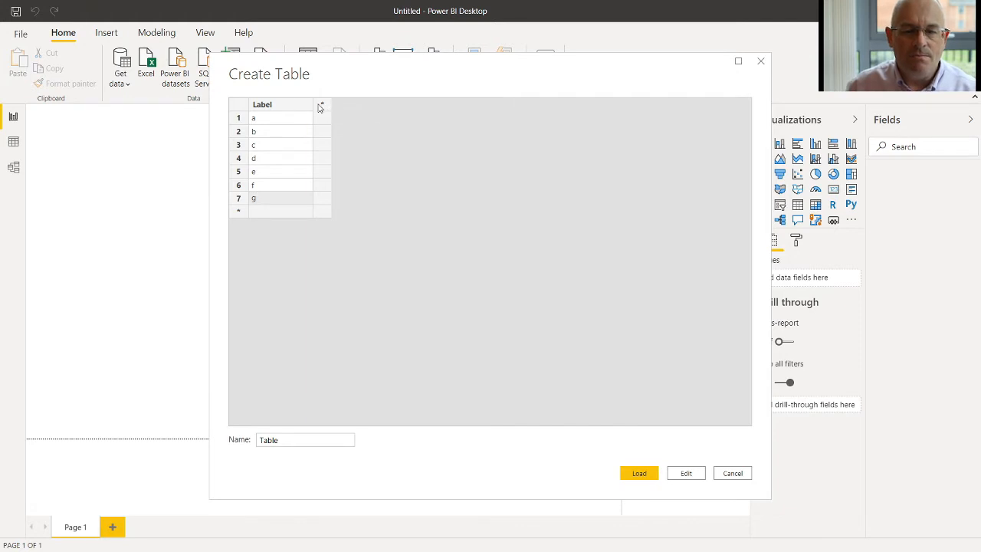
# Add a second column to the table and name it Data
pyautogui.click(328, 107)
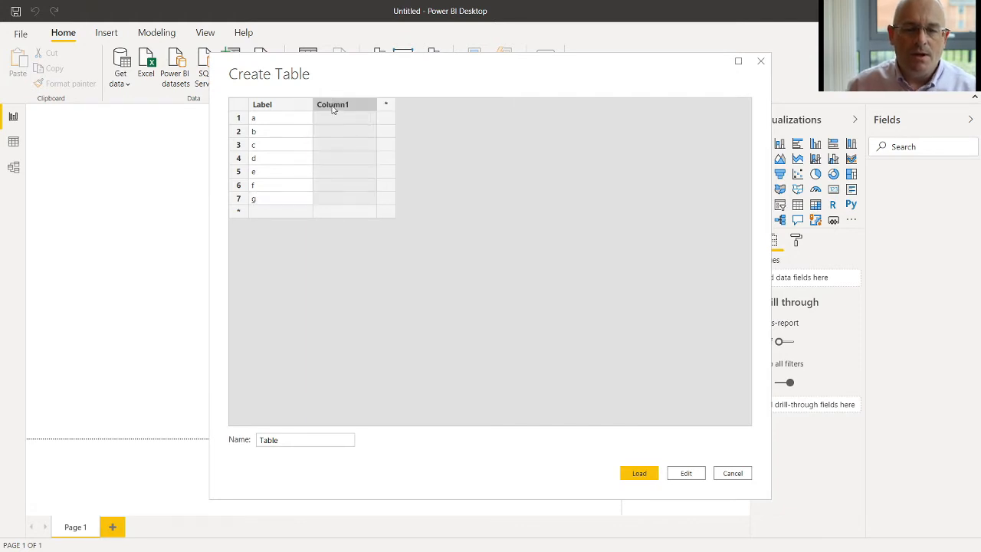
pyautogui.doubleClick(332, 105)
pyautogui.write('Data')
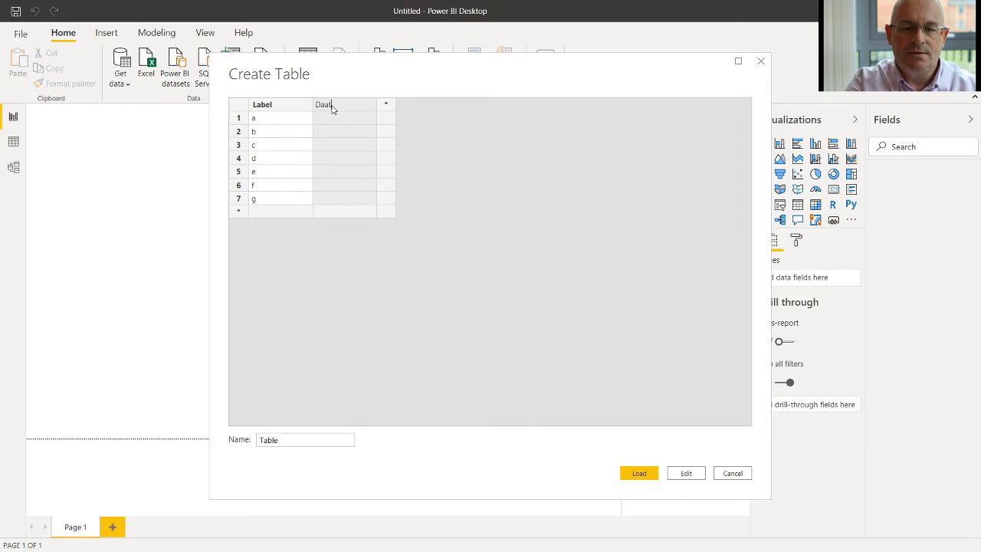
pyautogui.press('Return')
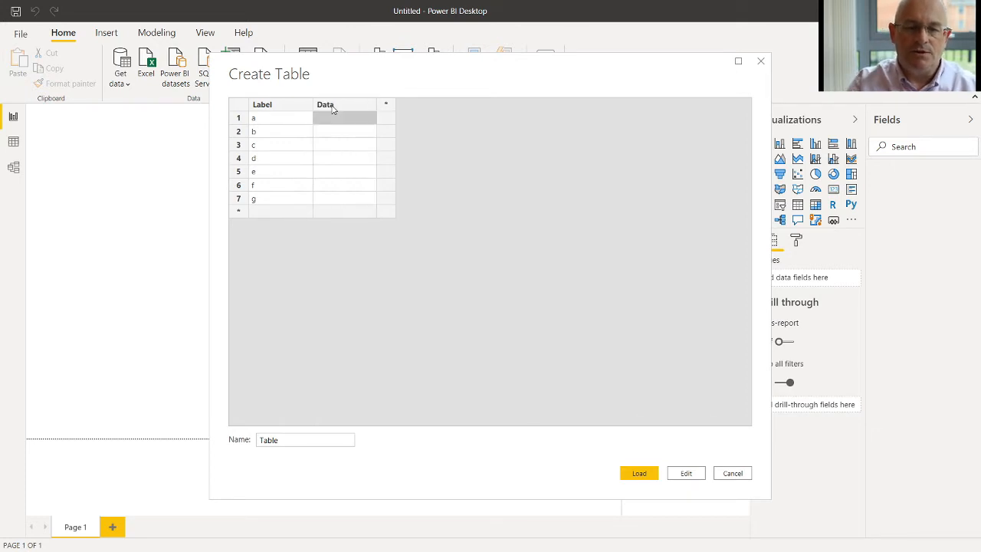
# Enter the numbers 1 to 7 down the Data column and load the table into the report
pyautogui.write('1')
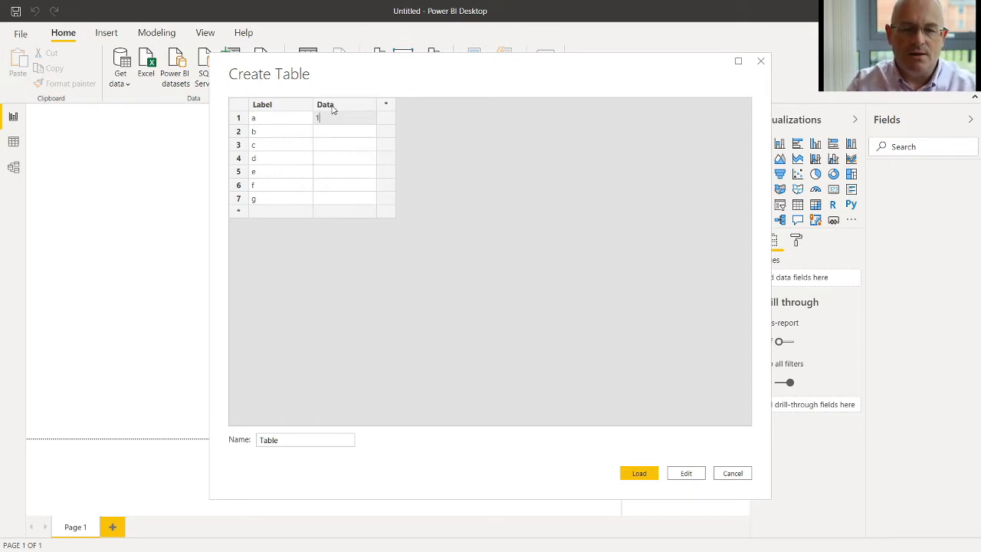
pyautogui.press('Return')
pyautogui.write('2')
pyautogui.press('Return')
pyautogui.write('3')
pyautogui.press('Return')
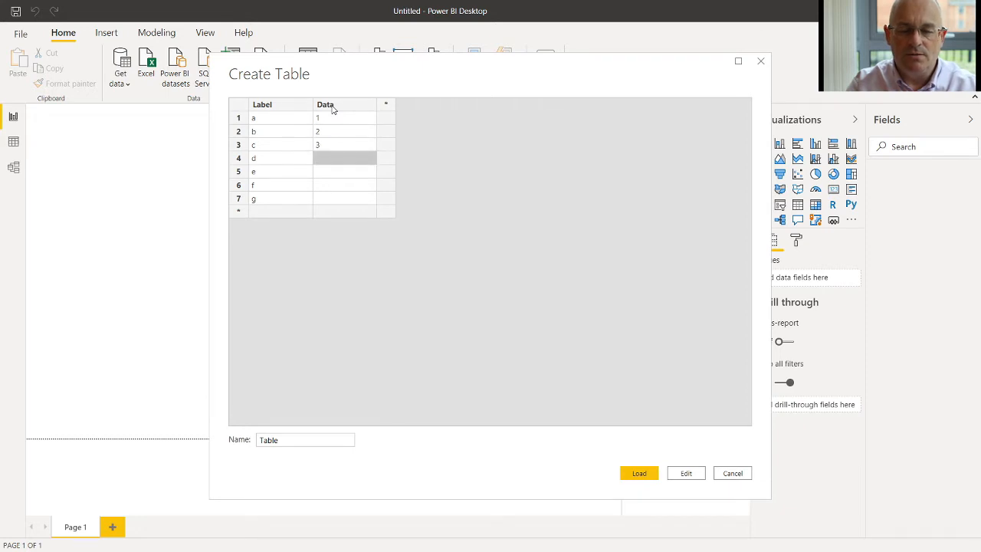
pyautogui.write('4')
pyautogui.press('Return')
pyautogui.write('5')
pyautogui.press('Return')
pyautogui.write('6')
pyautogui.press('Return')
pyautogui.write('7')
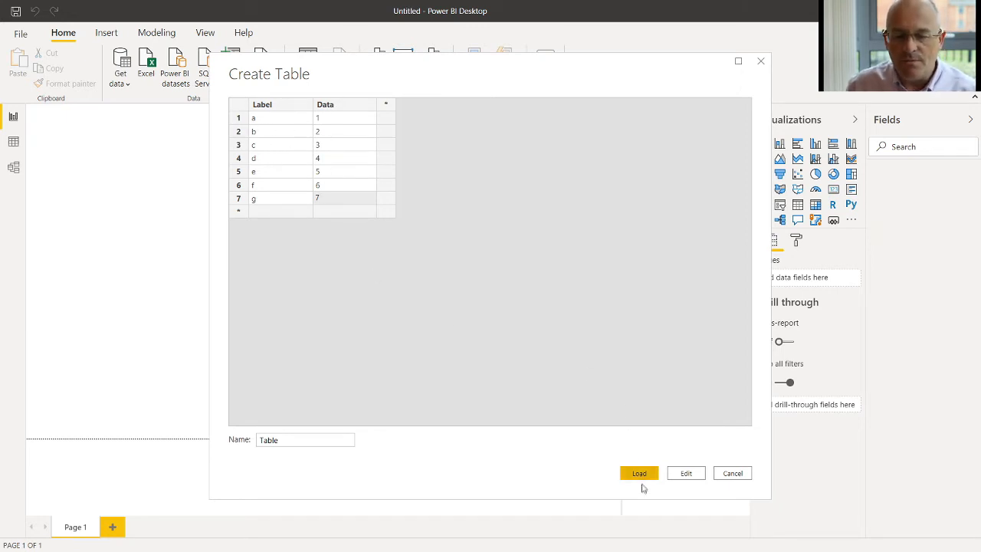
pyautogui.click(639, 473)
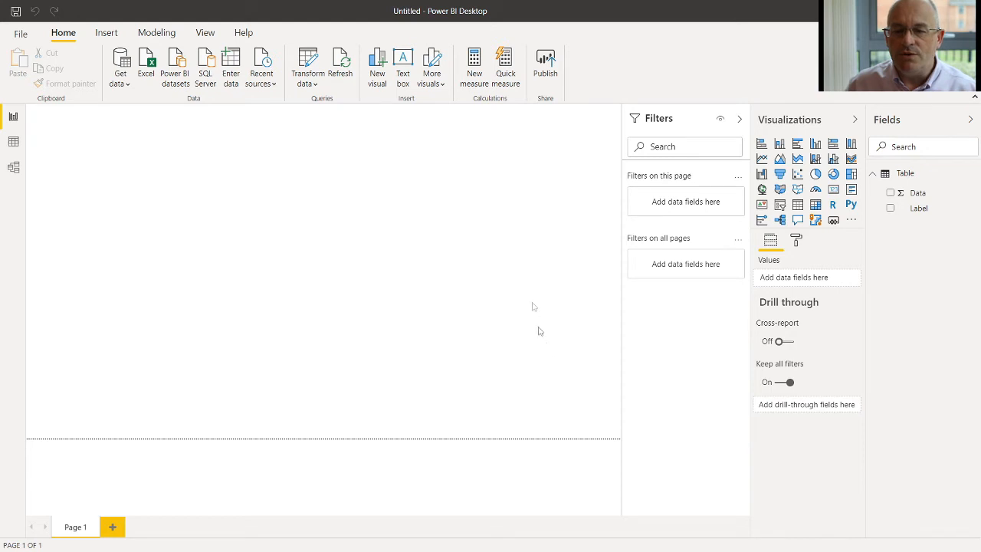
# Add an enlarged stacked column chart to the page, with Label on the axis and Data as the values
pyautogui.click(780, 146)
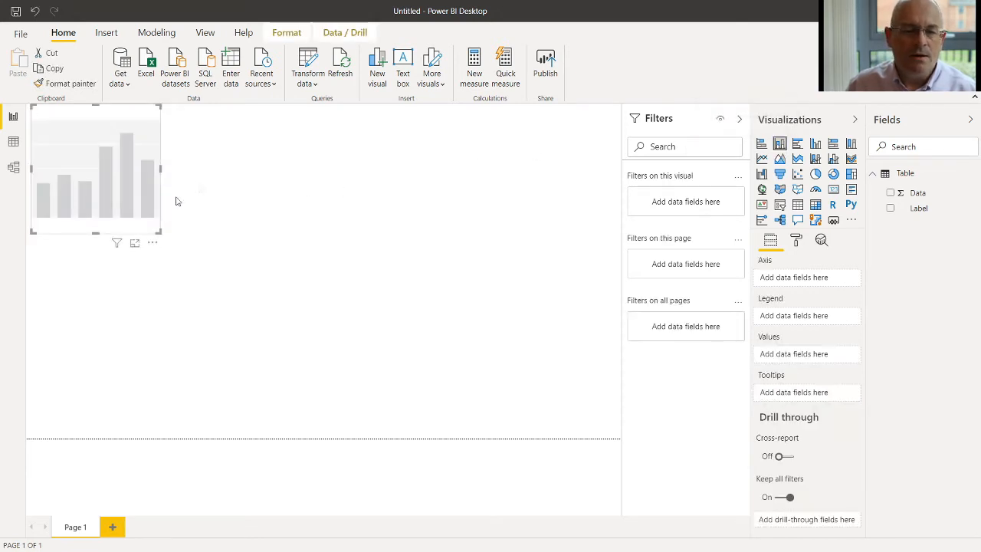
pyautogui.moveTo(158, 233); pyautogui.dragTo(431, 341)
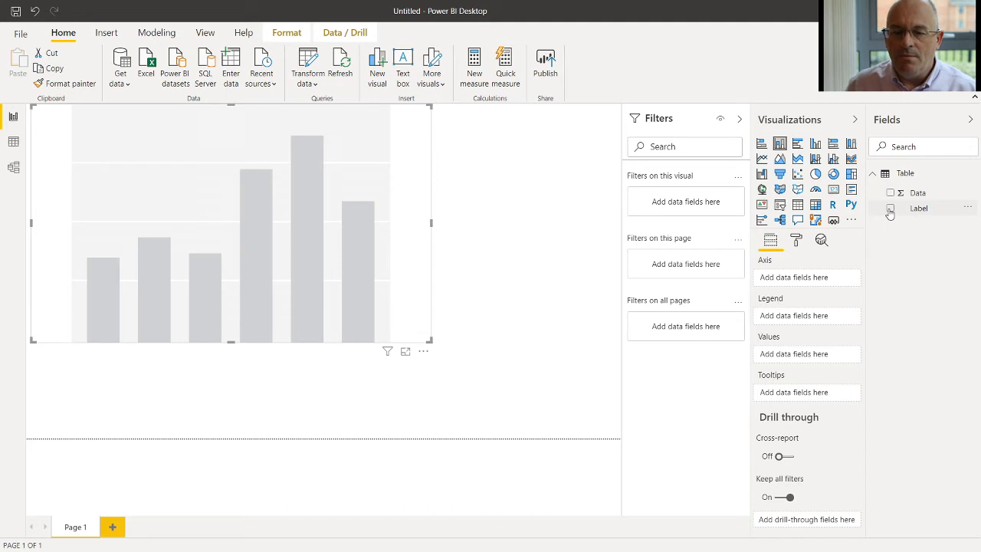
pyautogui.click(890, 210)
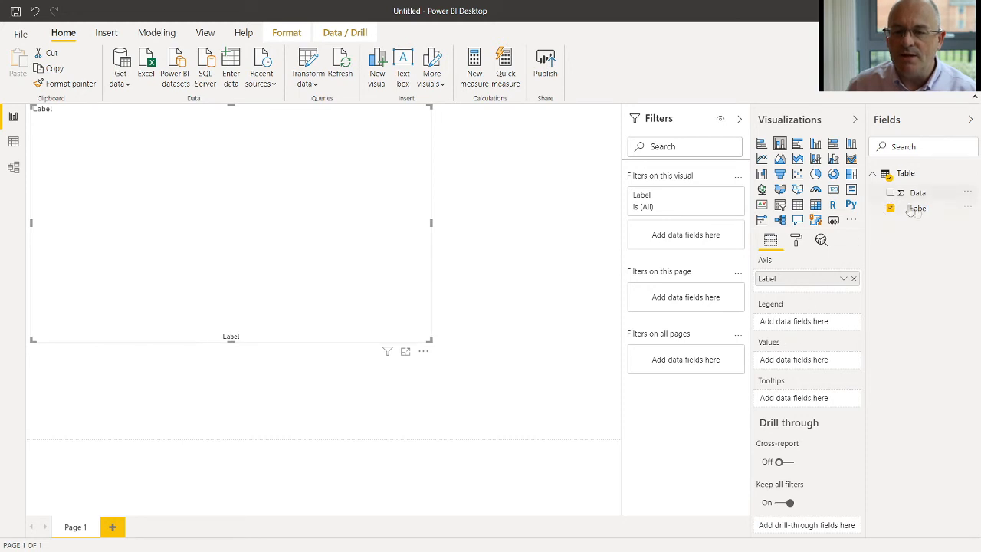
pyautogui.moveTo(919, 199); pyautogui.dragTo(801, 367)
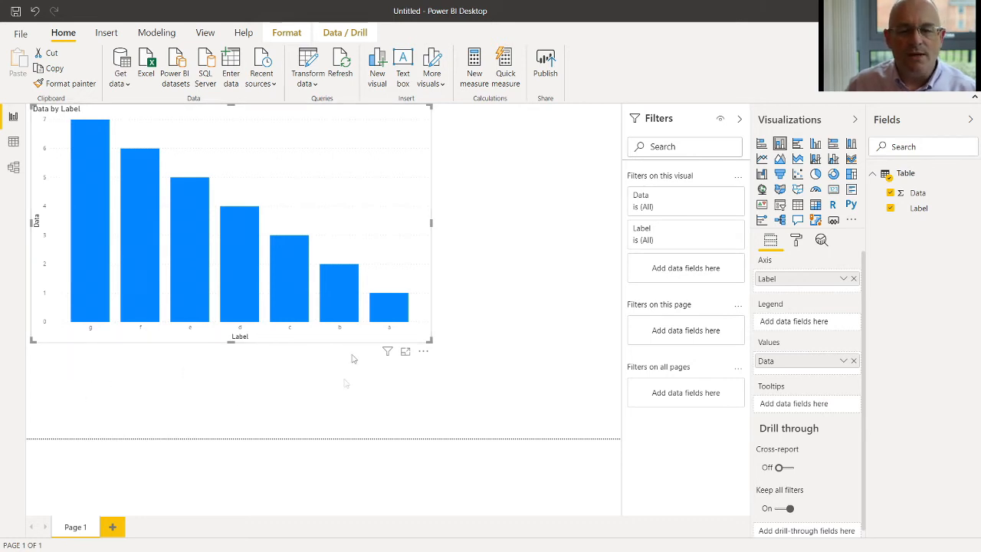
# Sort the chart in ascending order and move it slightly away from the page's corner
pyautogui.click(423, 352)
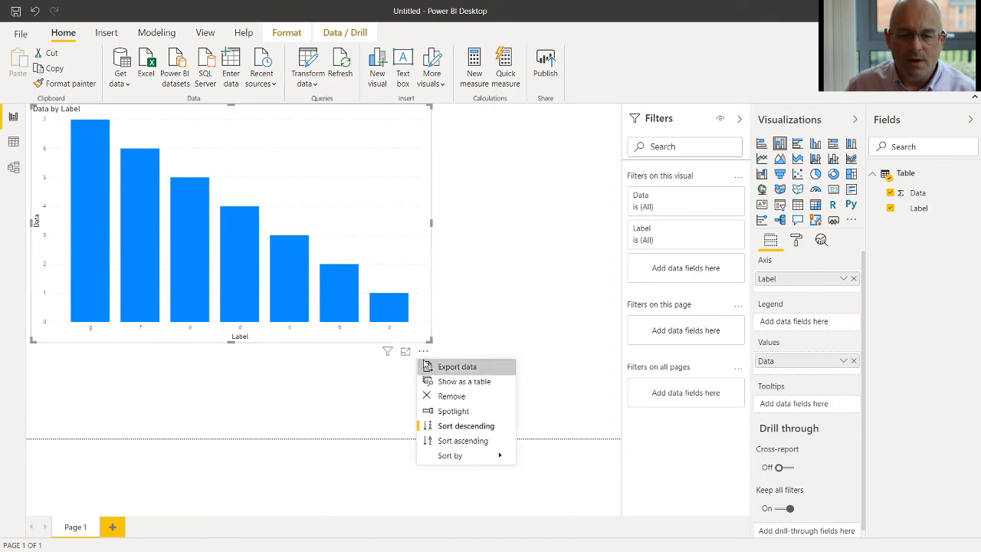
pyautogui.click(482, 443)
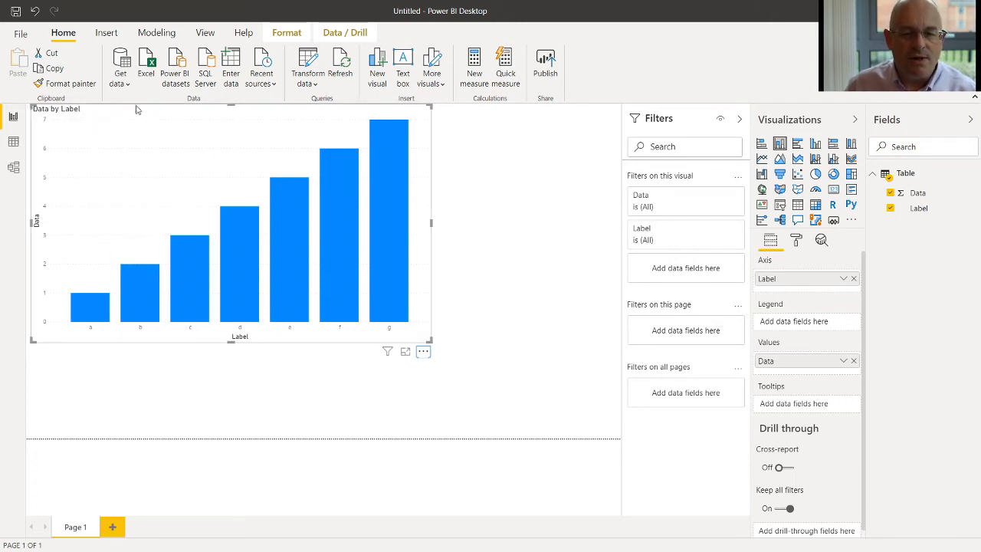
pyautogui.moveTo(126, 117); pyautogui.dragTo(147, 139)
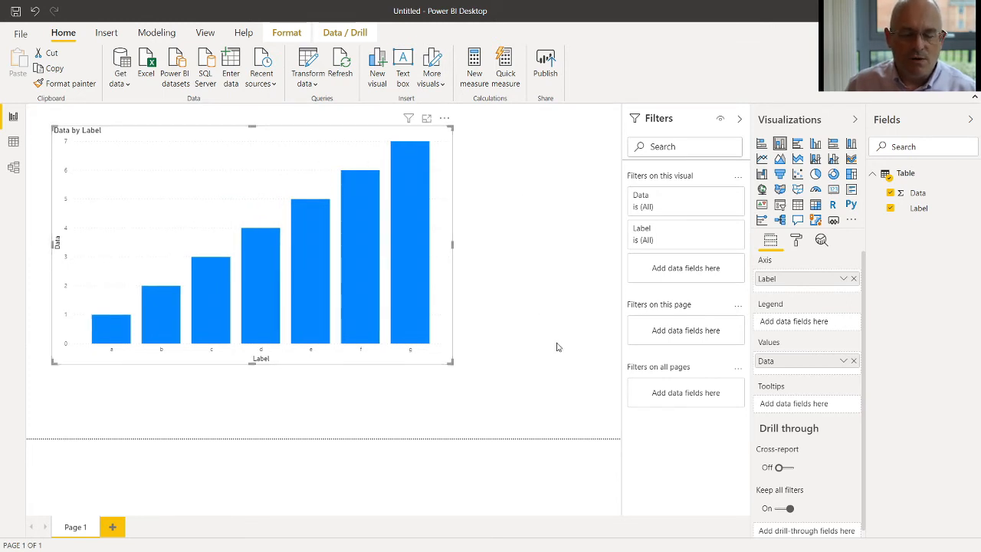
# Turn on Show all in the chart's data colors and set bar b to the pink theme color
pyautogui.click(796, 243)
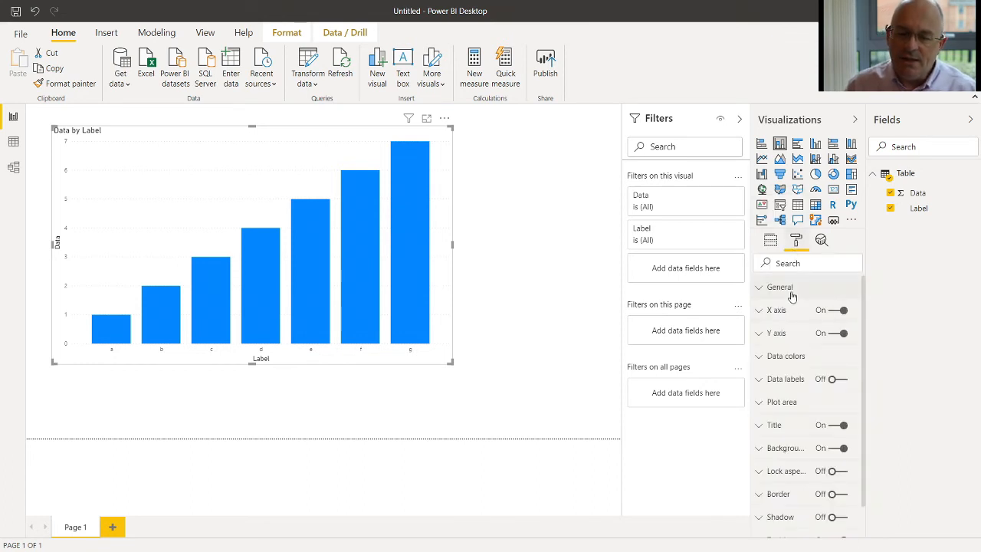
pyautogui.click(785, 360)
pyautogui.scroll(-4, 793, 354)
pyautogui.scroll(3, 812, 360)
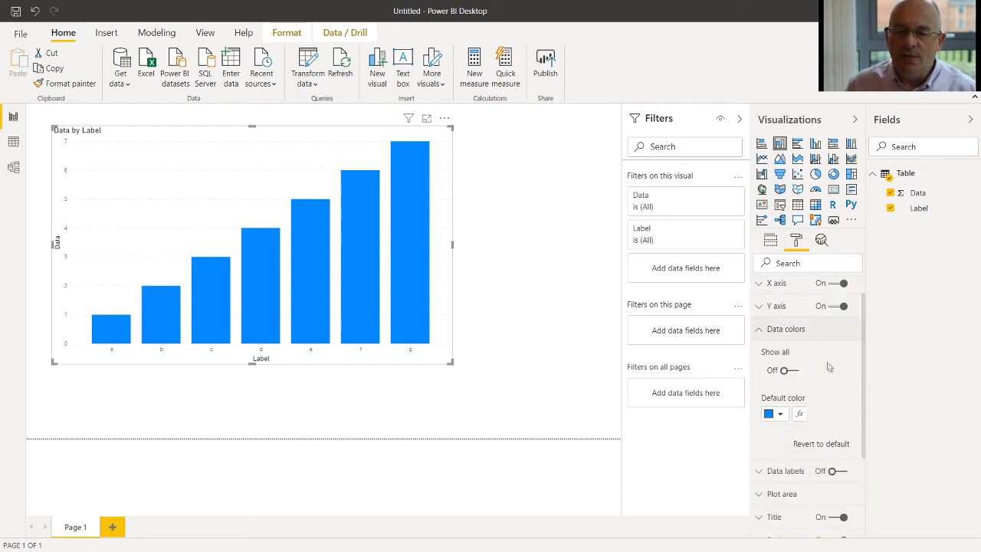
pyautogui.click(785, 371)
pyautogui.scroll(-5, 833, 380)
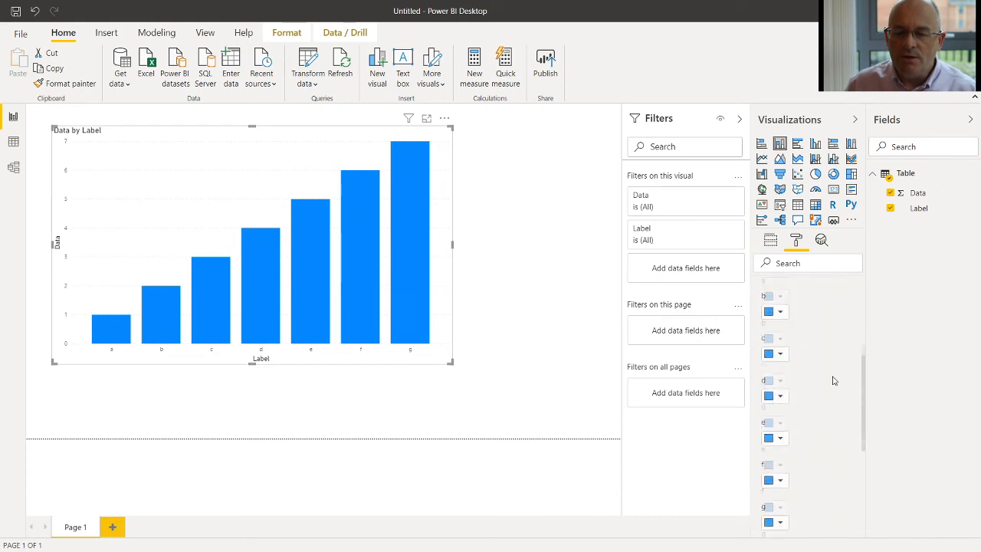
pyautogui.scroll(1, 834, 381)
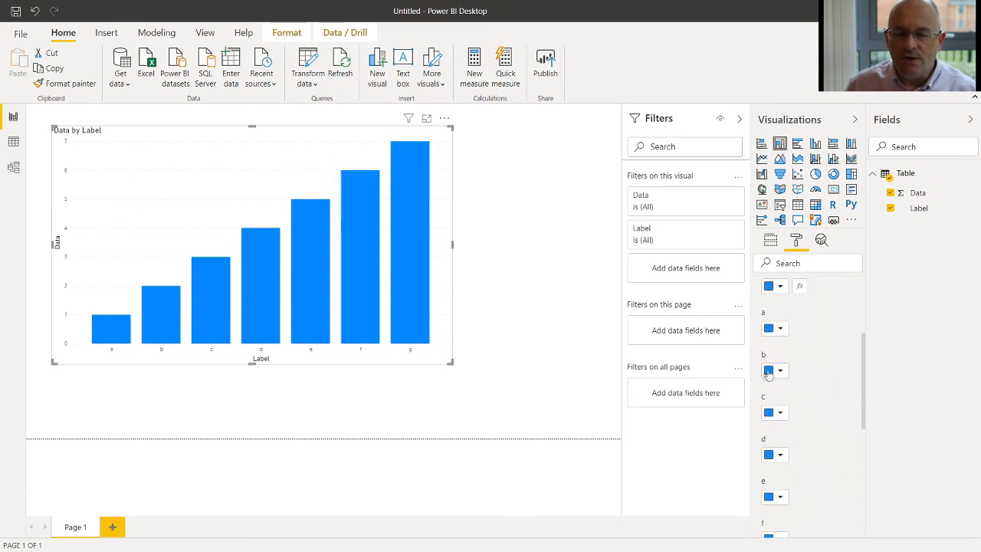
pyautogui.click(779, 375)
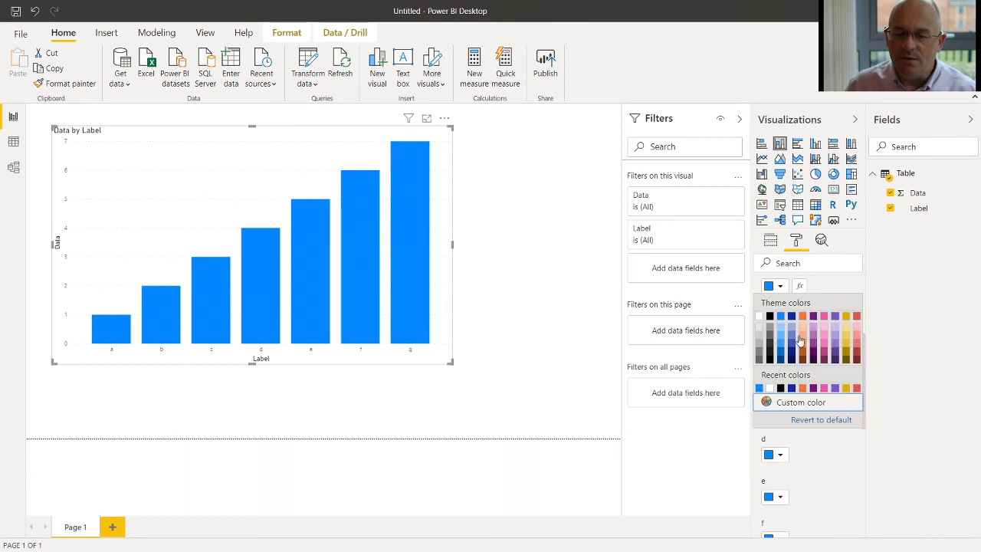
pyautogui.click(823, 317)
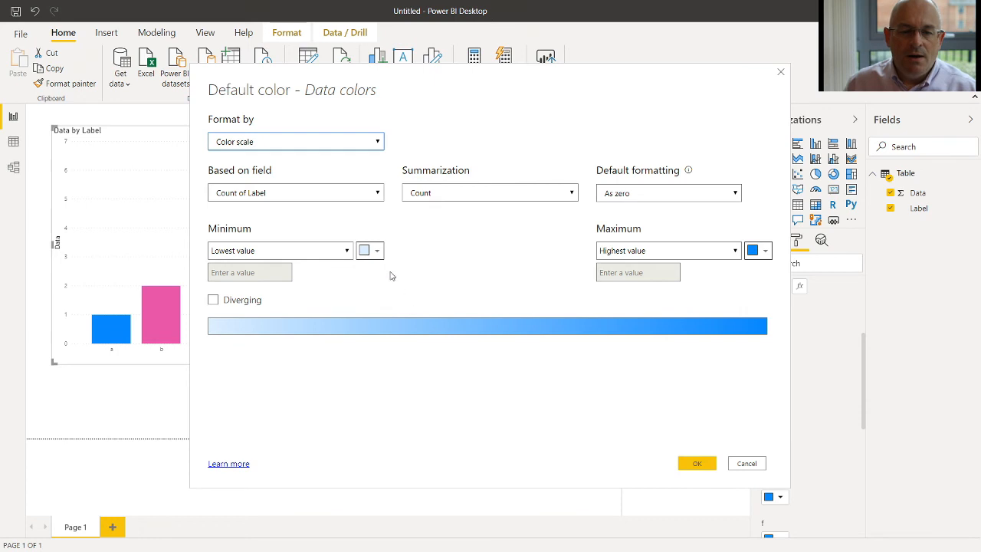
# Base the default color's color scale on the Data field with Sum as the summarization, and apply it
pyautogui.click(377, 193)
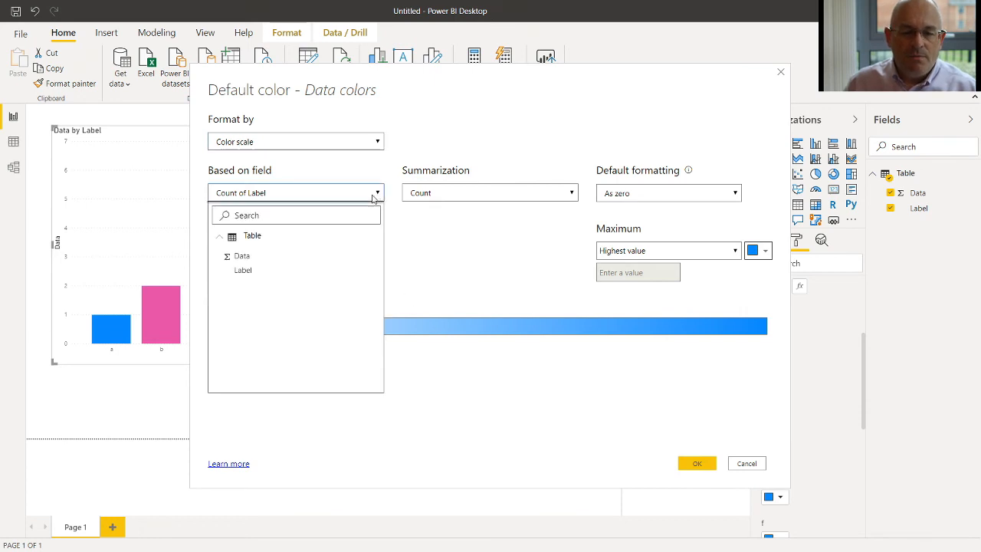
pyautogui.click(280, 261)
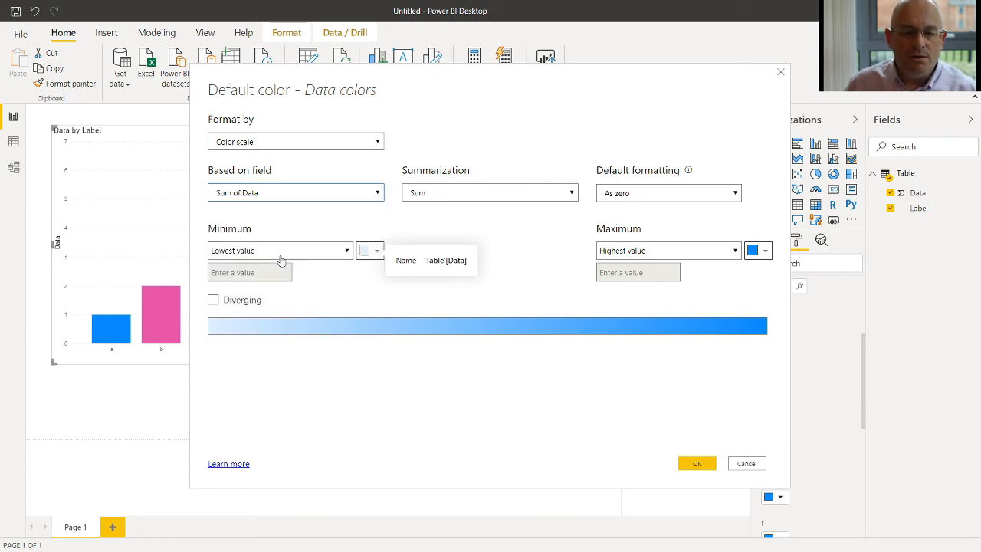
pyautogui.click(484, 197)
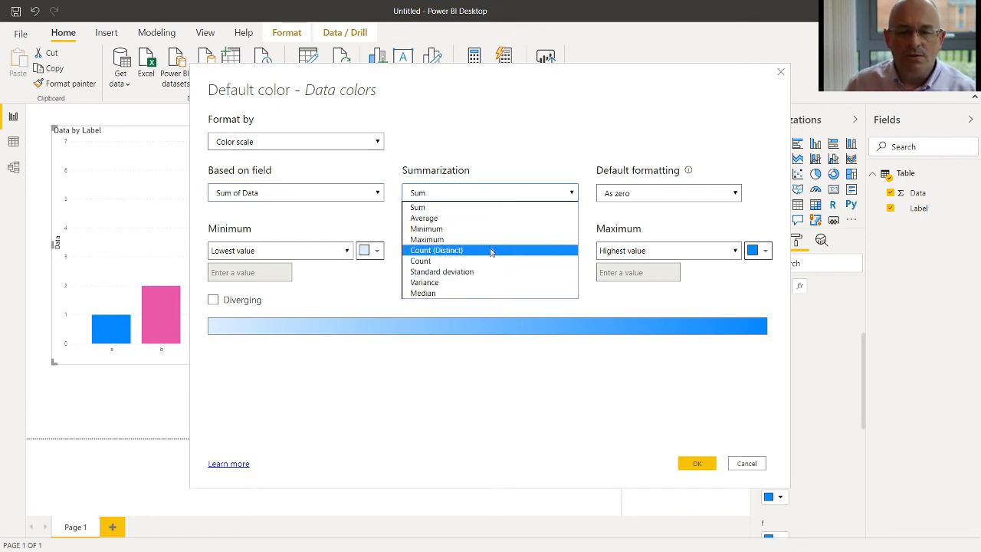
pyautogui.click(488, 207)
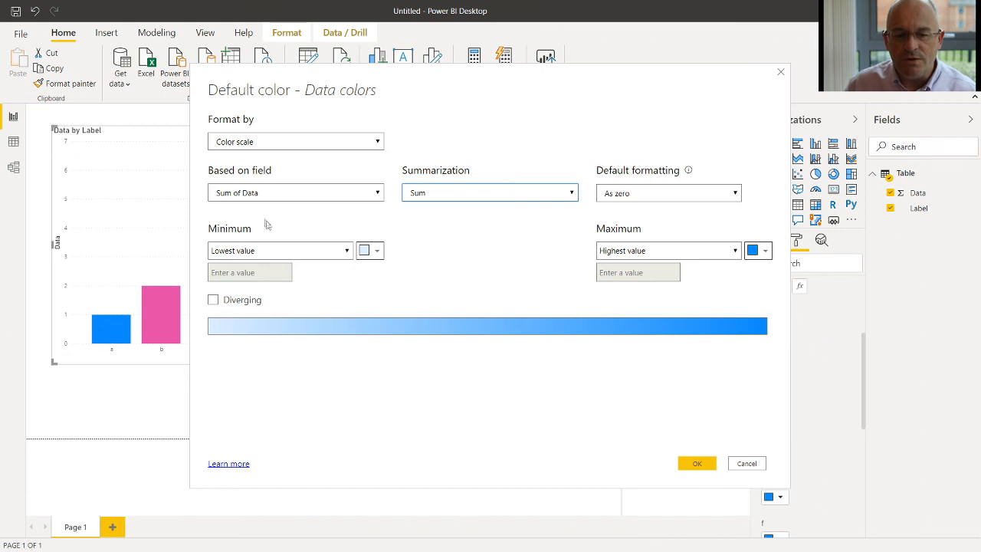
pyautogui.click(697, 463)
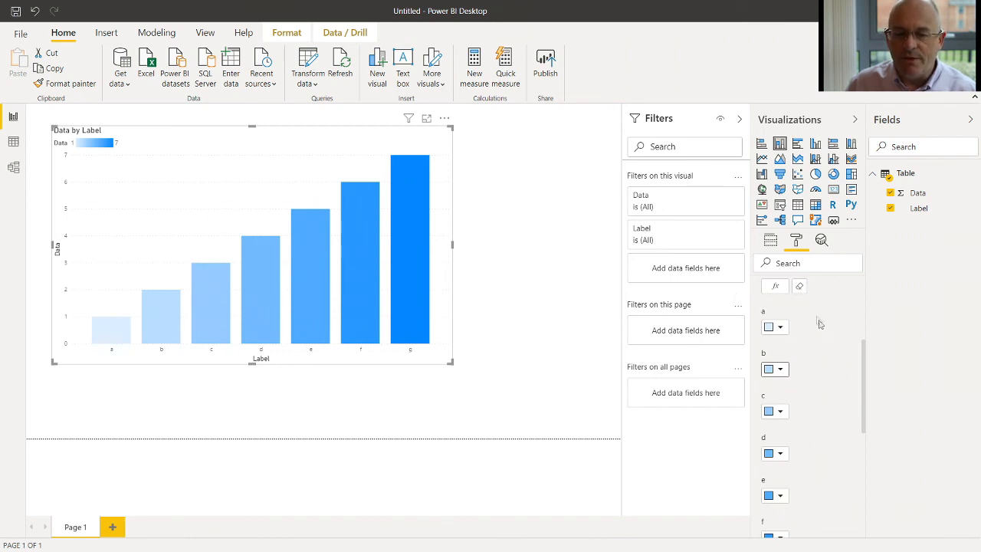
# Turn off Show all for the chart's data colors and deselect the chart
pyautogui.scroll(-3, 818, 345)
pyautogui.scroll(4, 818, 385)
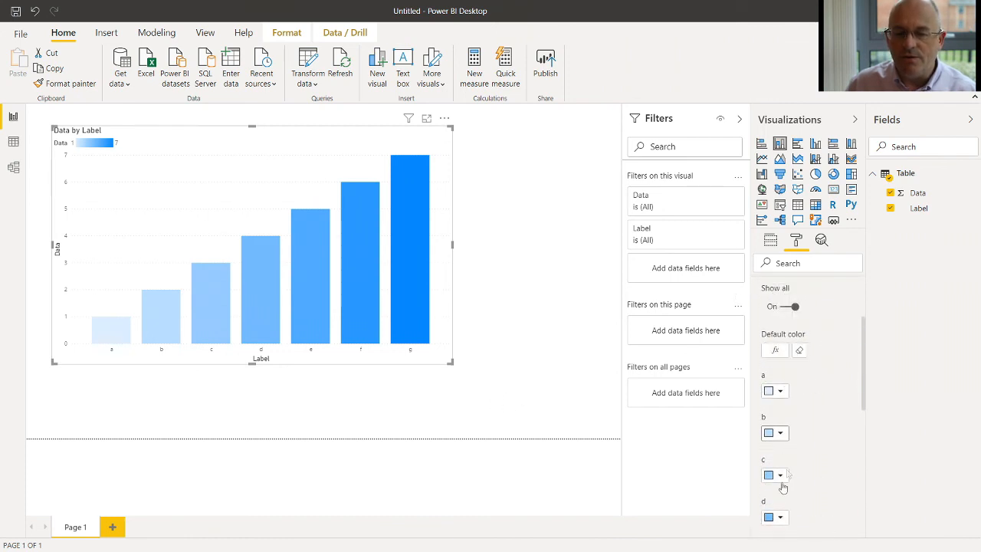
pyautogui.click(785, 307)
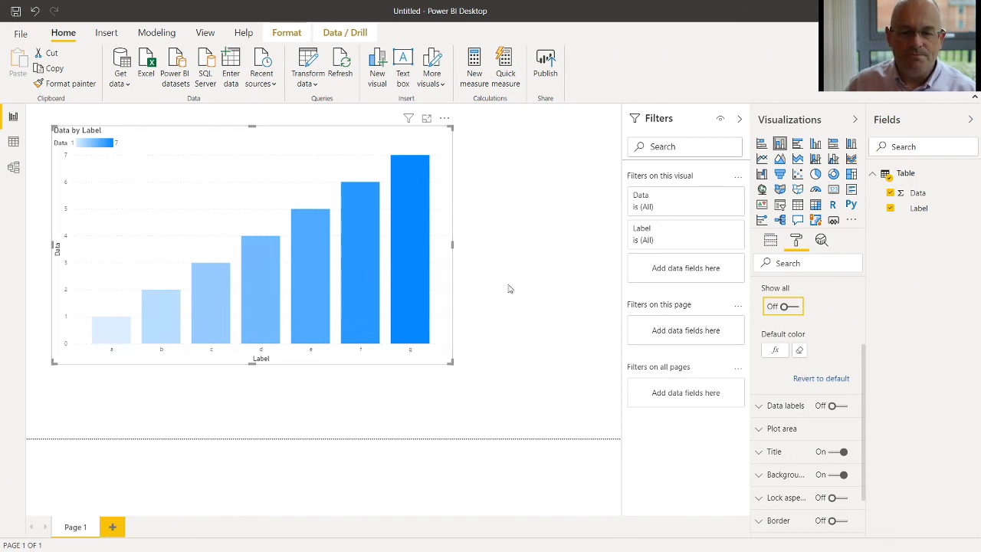
pyautogui.click(580, 370)
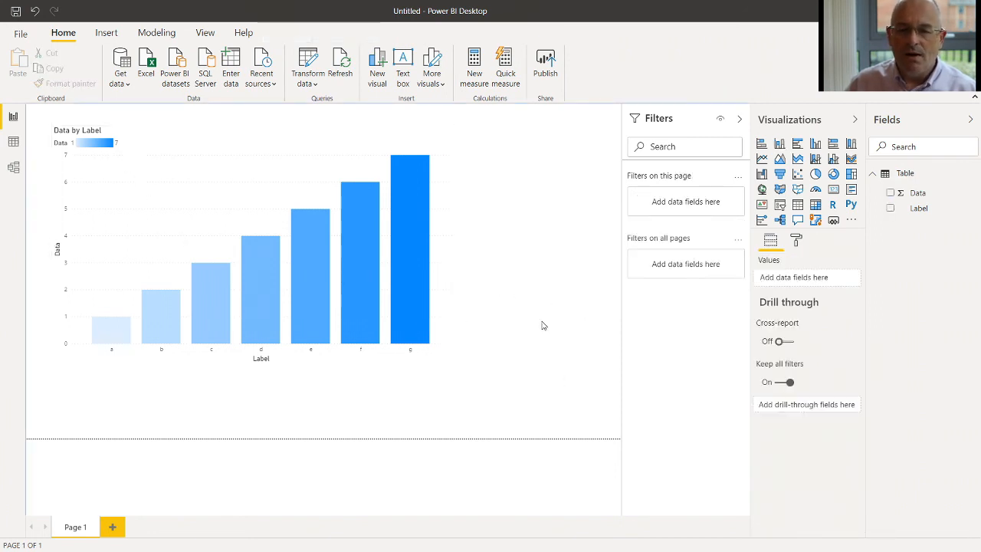